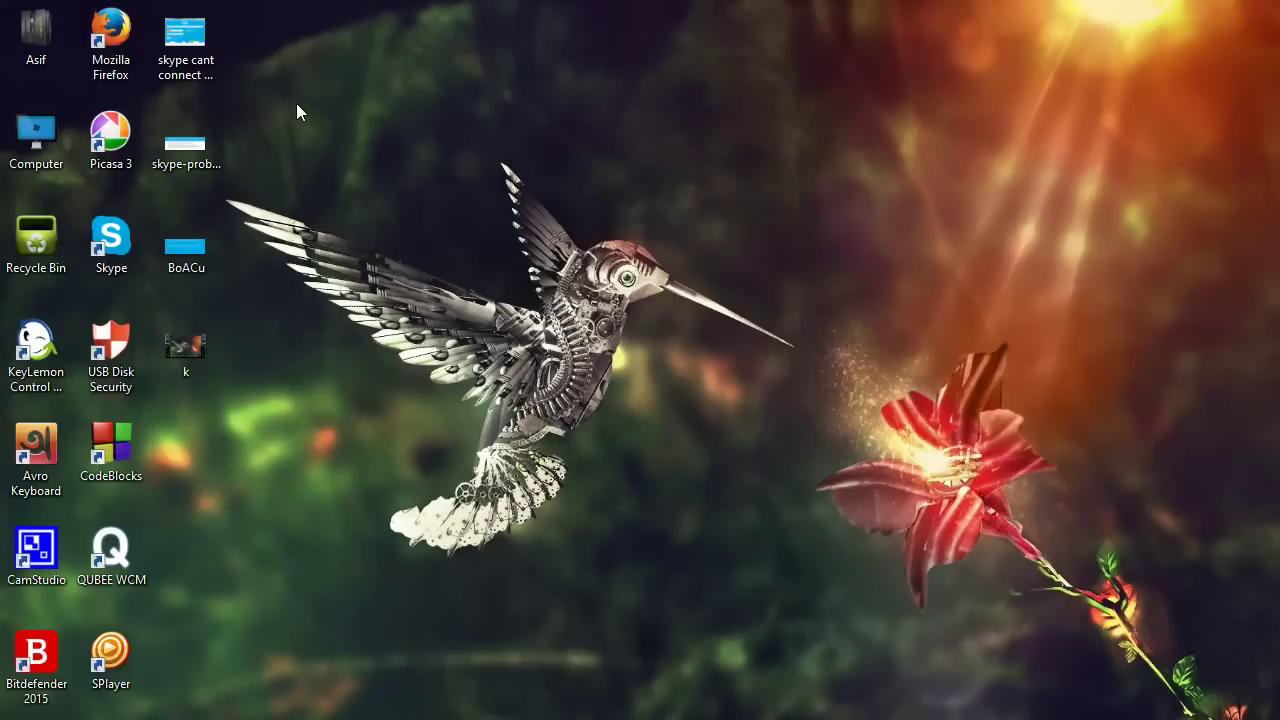
Open the 'skype cant connect' screenshot in Picasa and step through skype-problems.png to BoACu.png
double_click(190, 40)
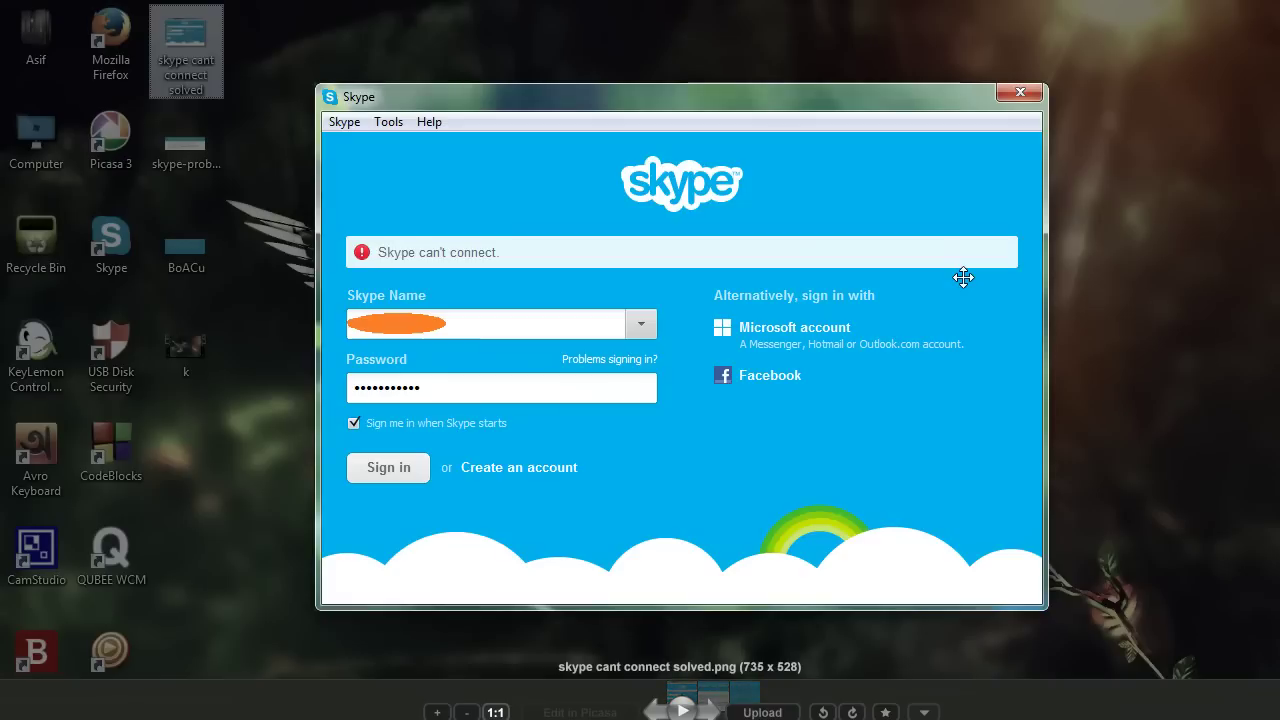
key(Right)
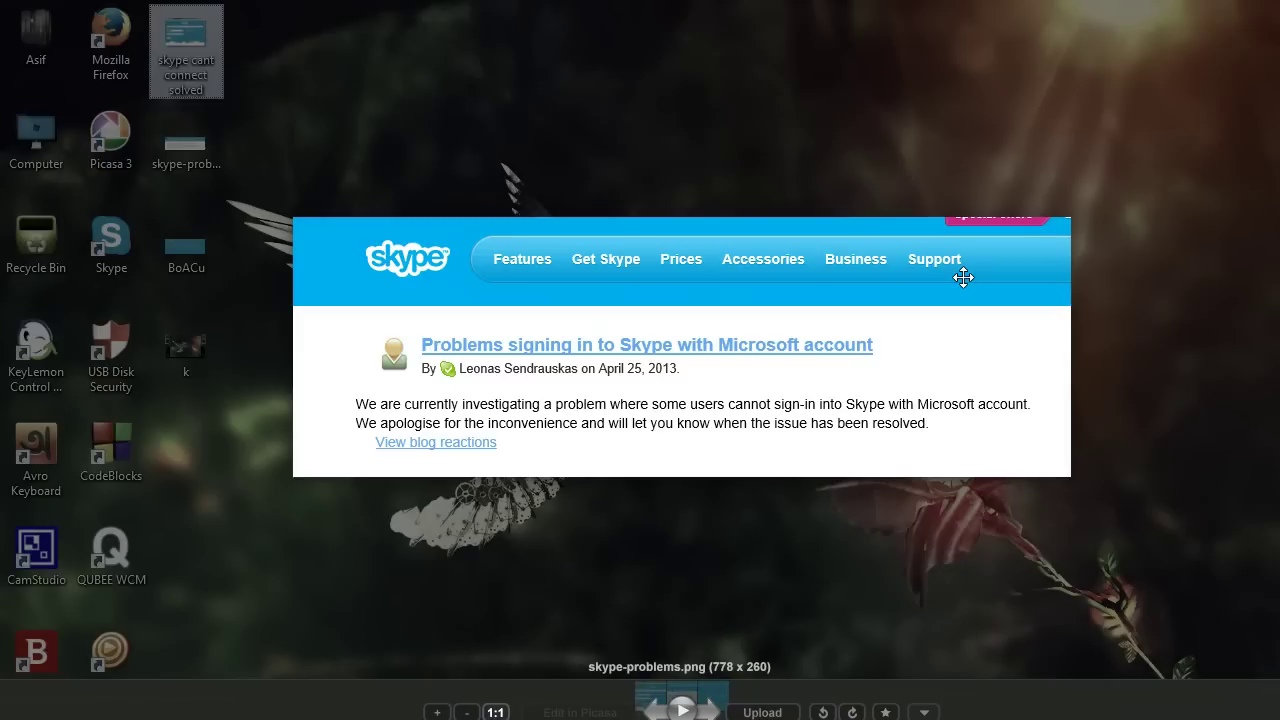
key(Right)
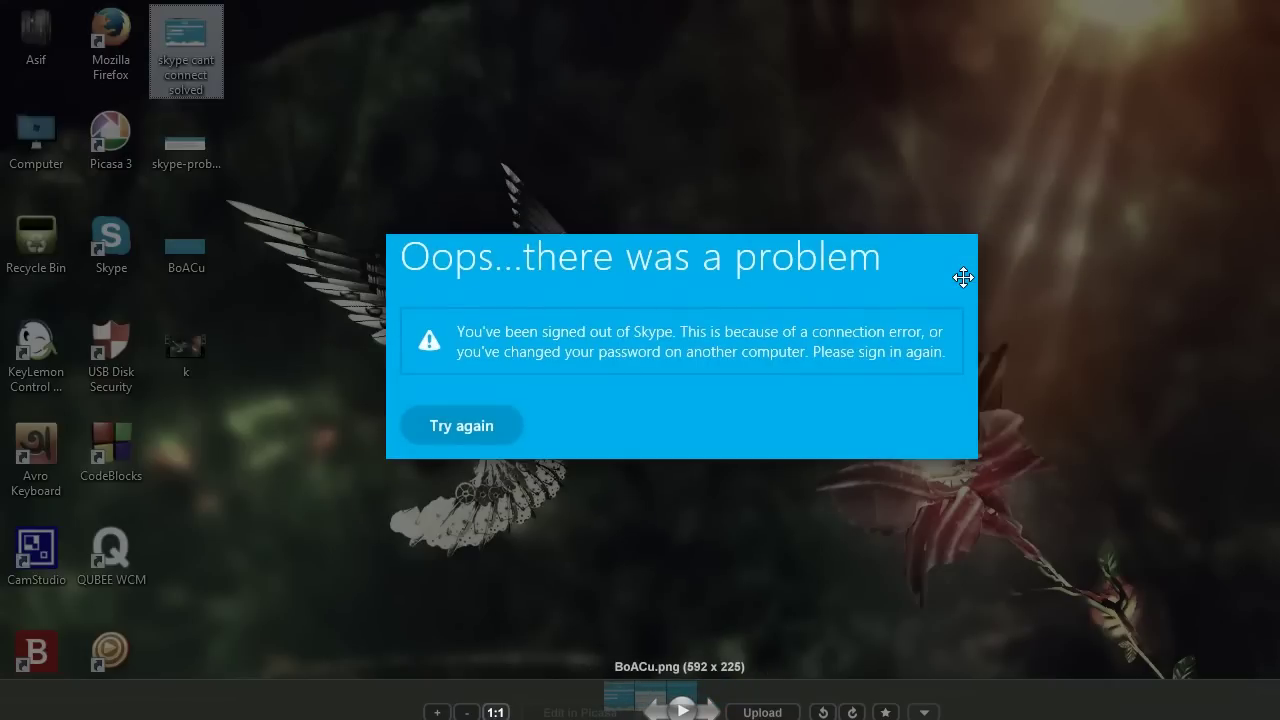
Close the photo viewer, refresh the desktop and launch Firefox on the Google home page
key(Escape)
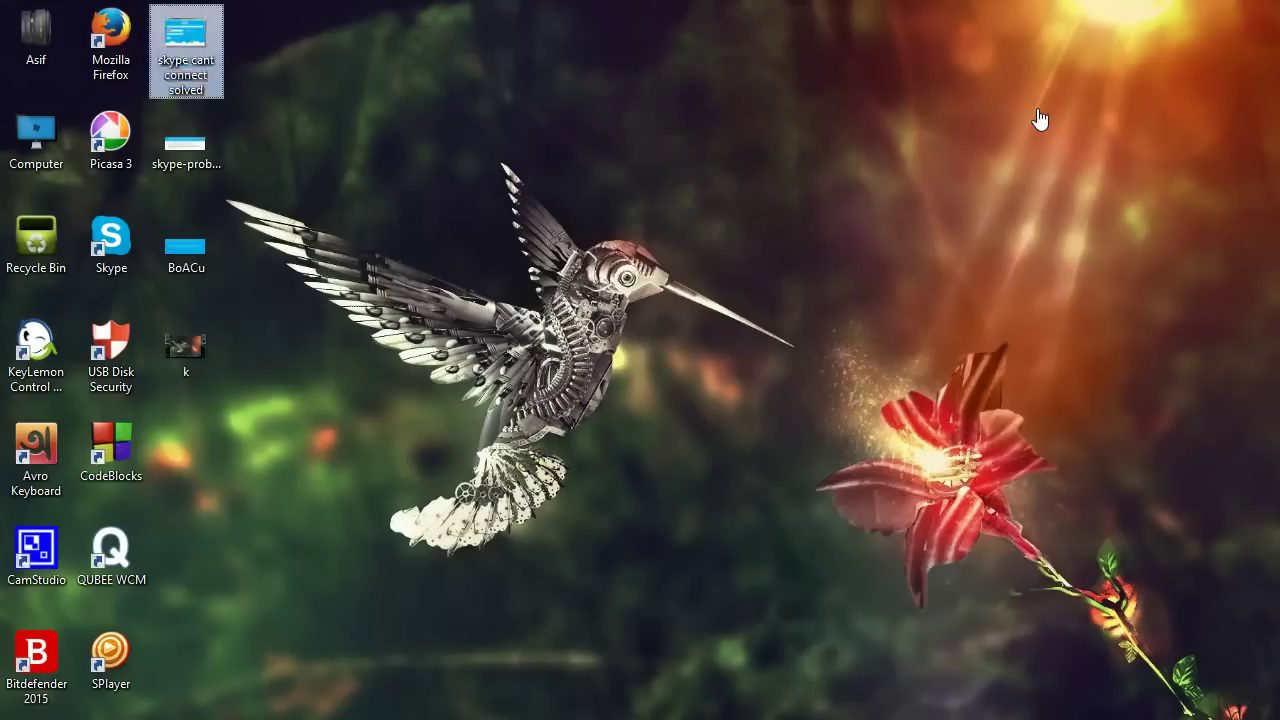
right_click(1037, 120)
click(1060, 165)
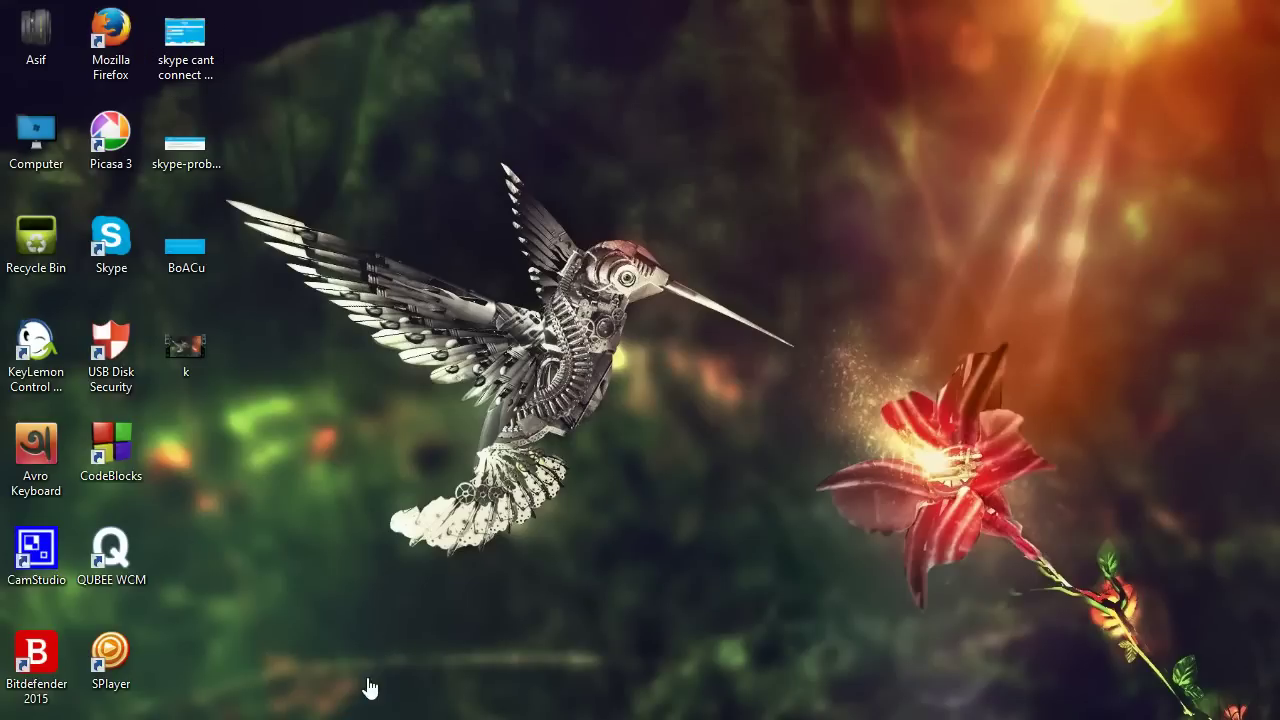
click(370, 719)
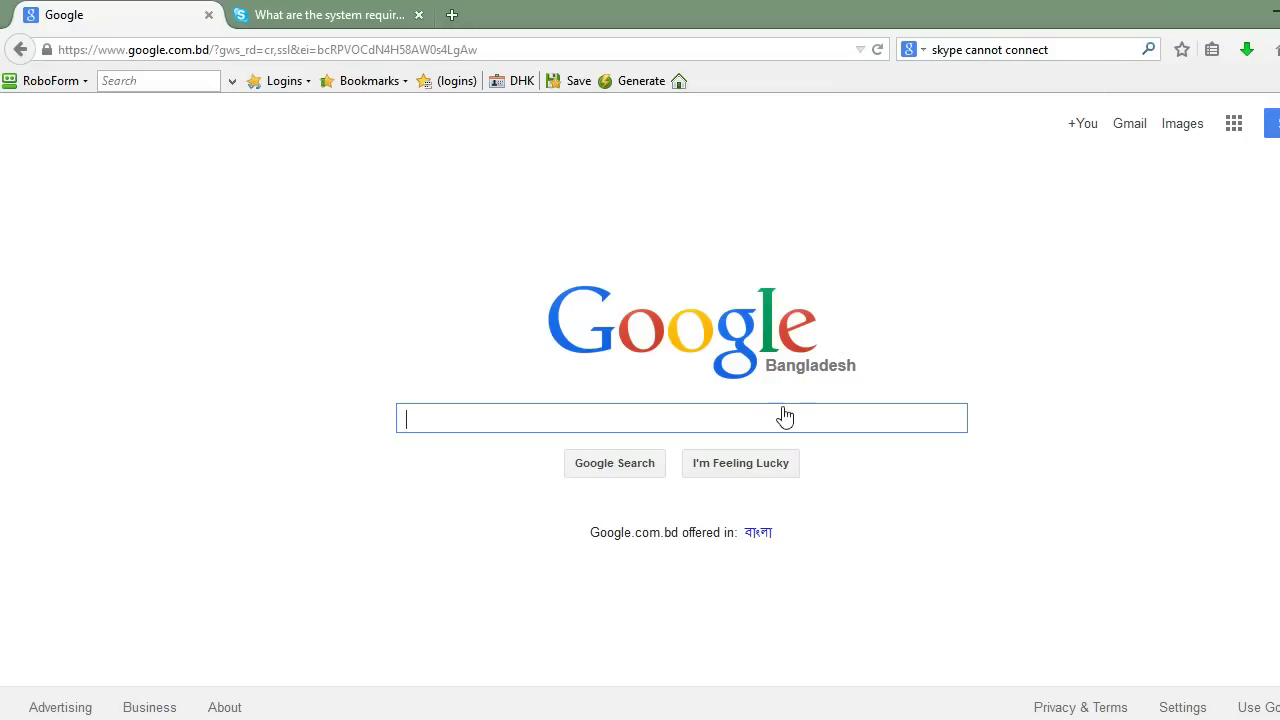
Search Google for skype.com and reach the 'Download Skype for Desktop' page
text(skype)
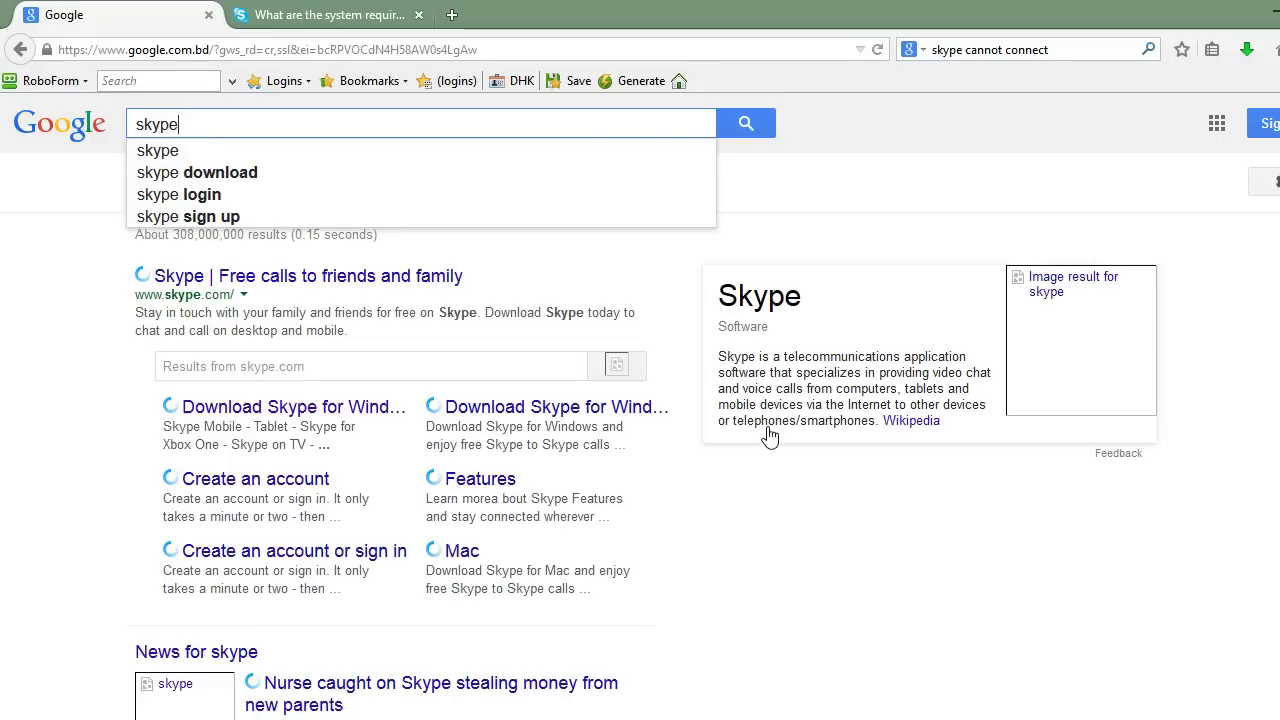
text(.com)
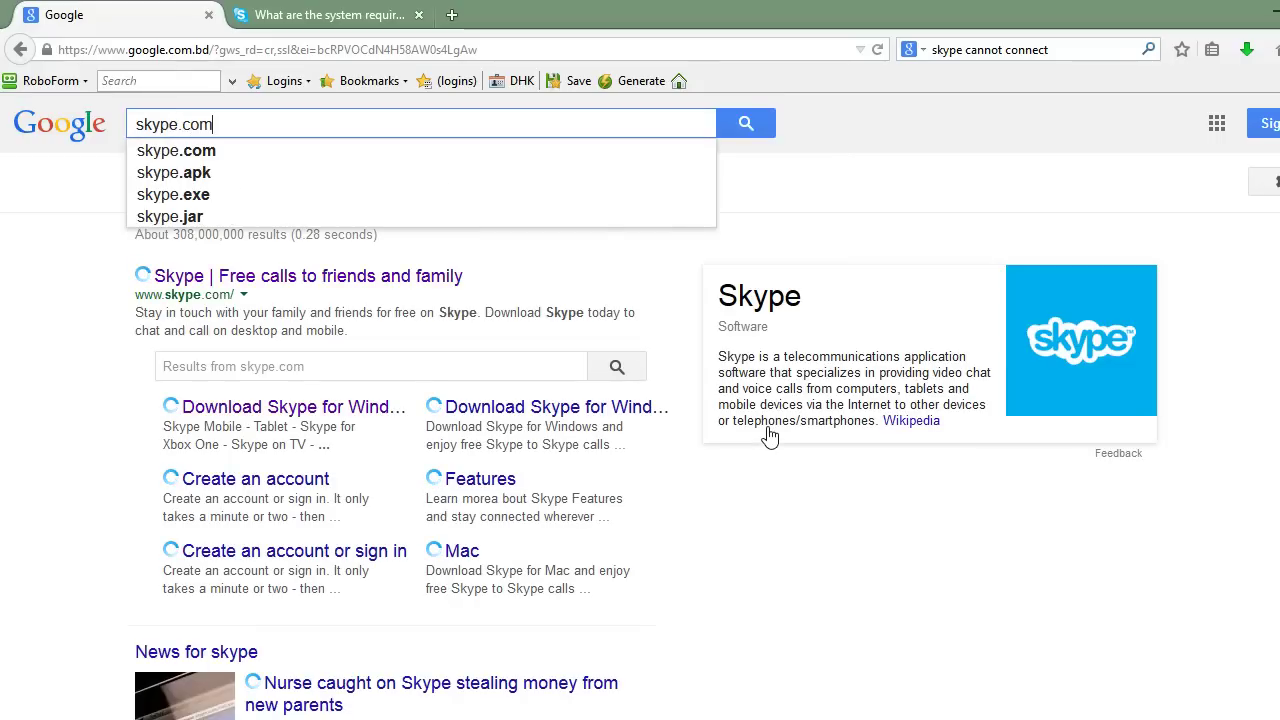
key(Return)
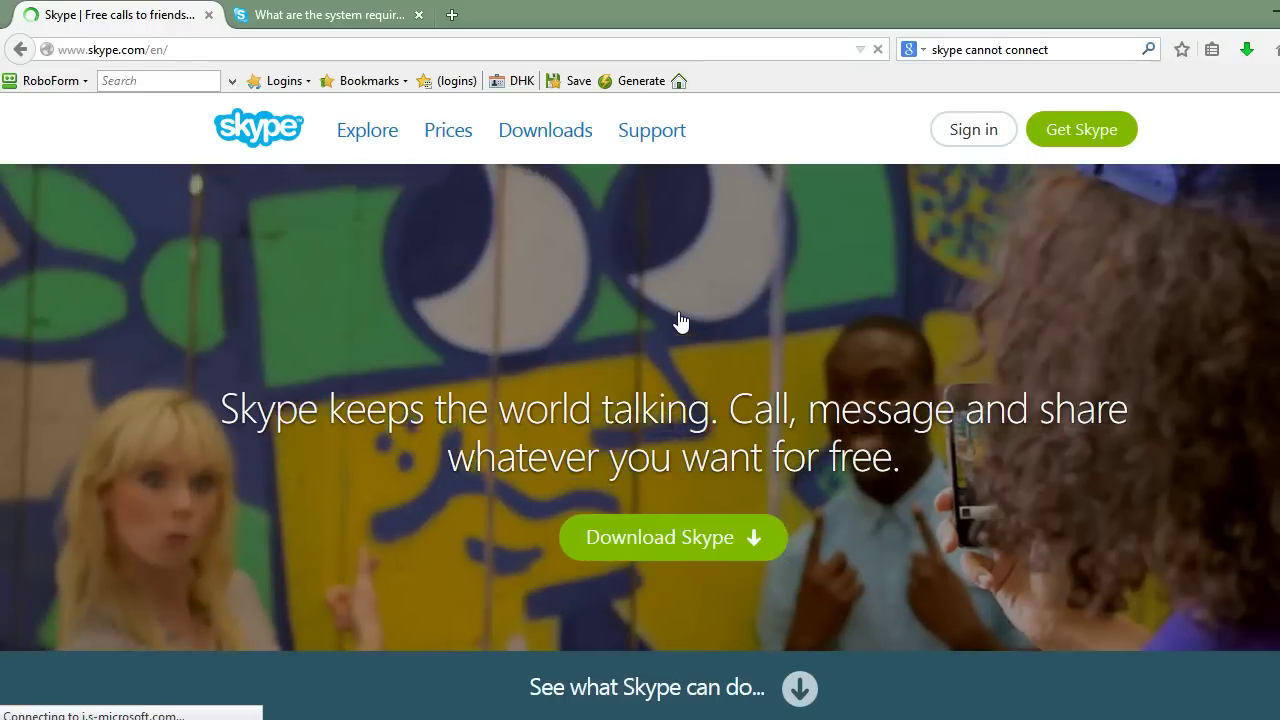
click(729, 500)
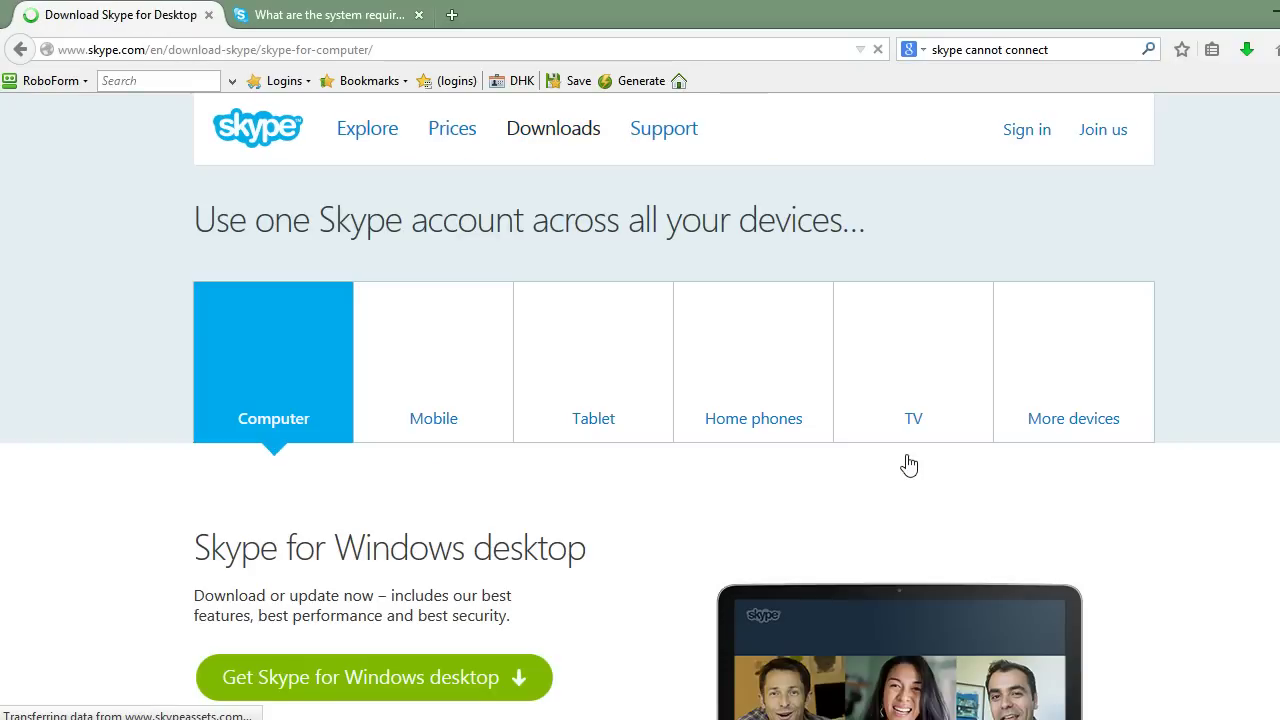
Open the Skype for Windows desktop system requirements box from the download page's feature list
scroll(908, 464, down, 10)
scroll(908, 464, up, 5)
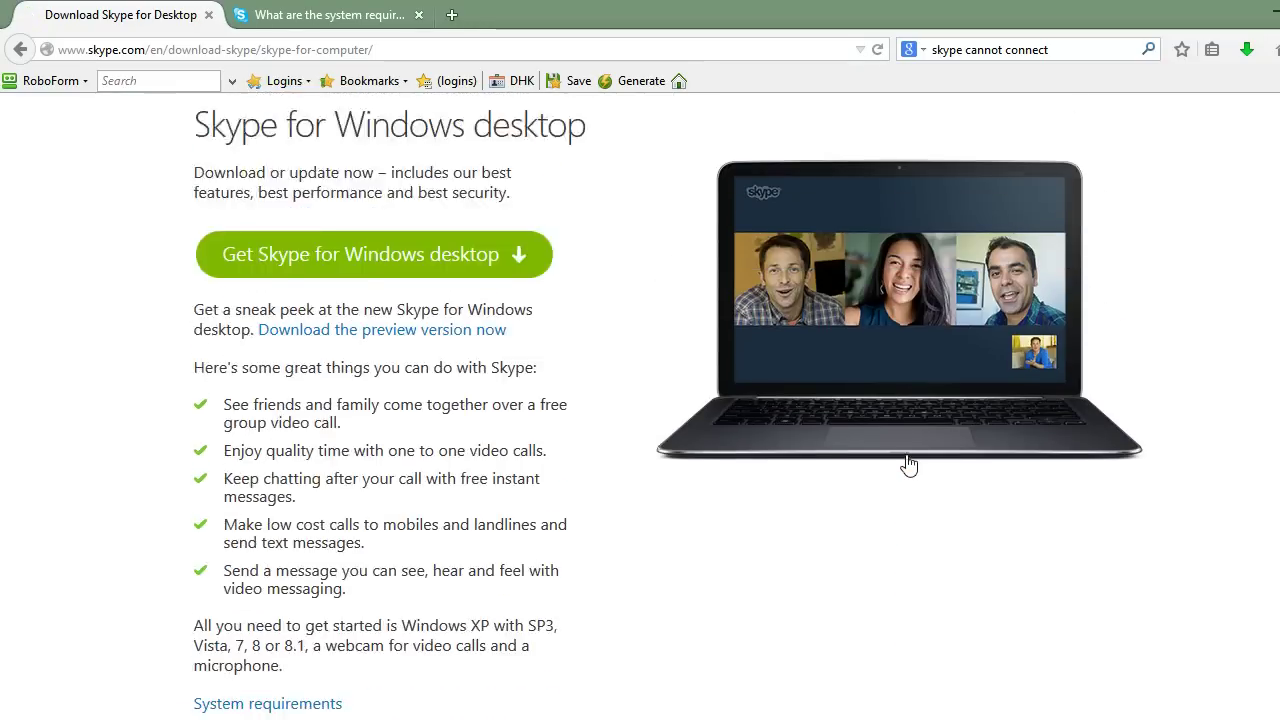
scroll(908, 464, up, 3)
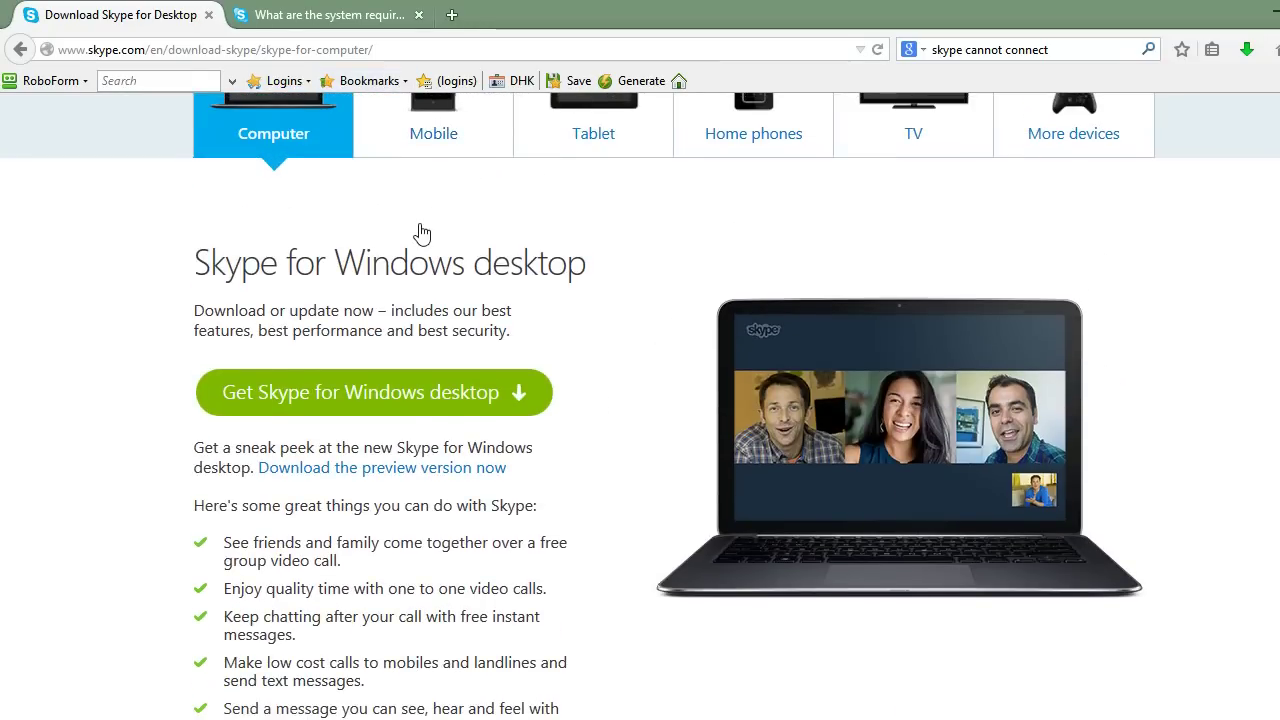
scroll(659, 413, up, 3)
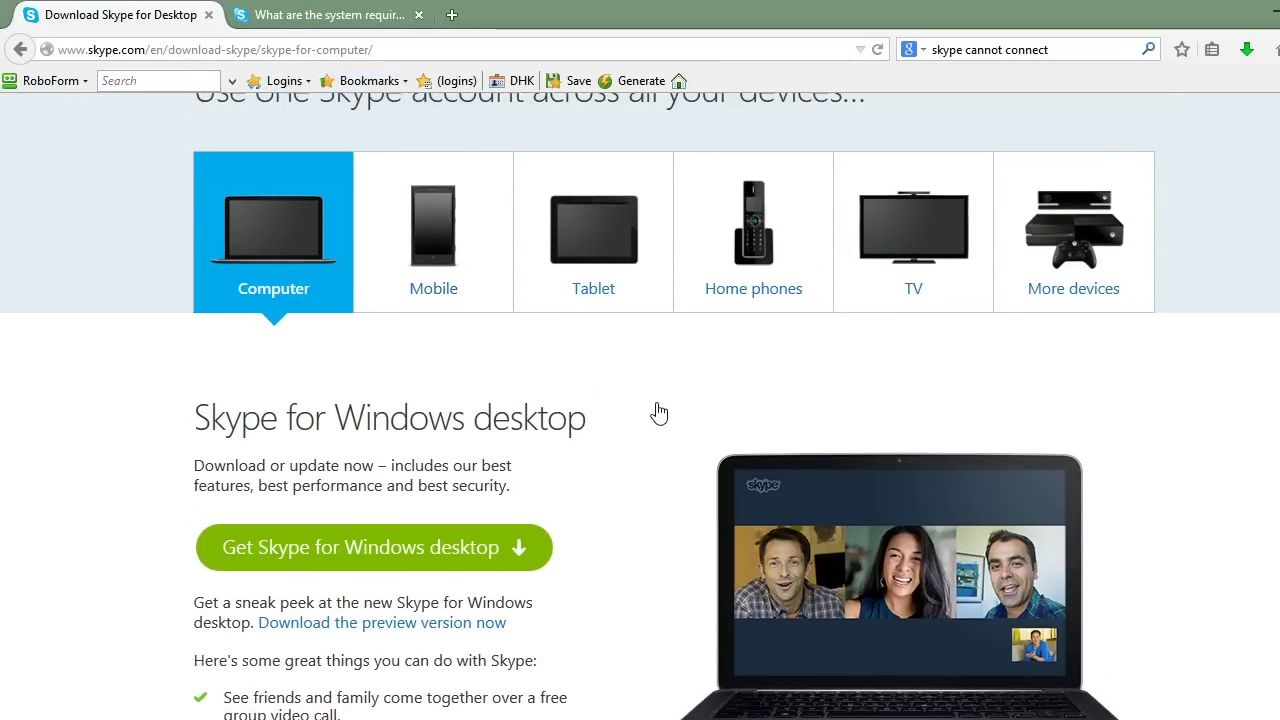
scroll(659, 413, down, 8)
scroll(659, 413, down, 2)
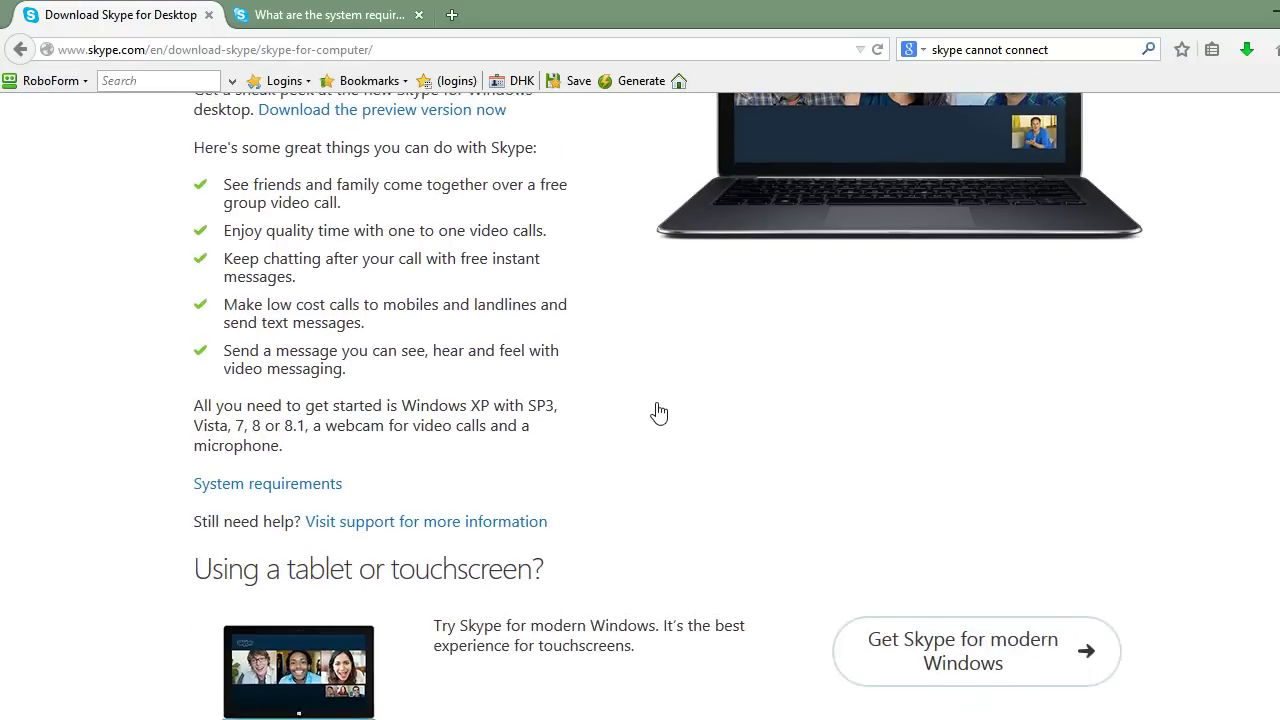
click(330, 483)
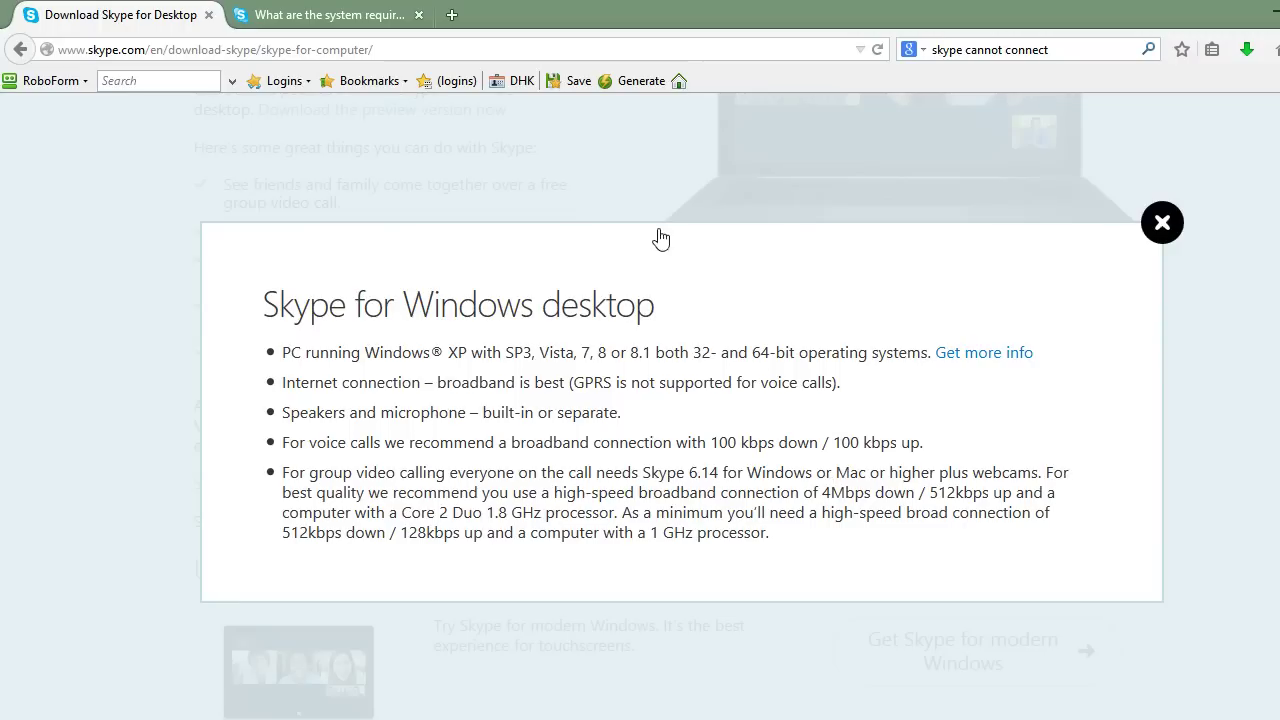
Read through the Windows desktop system requirements on the support page tab
click(333, 13)
scroll(757, 417, down, 2)
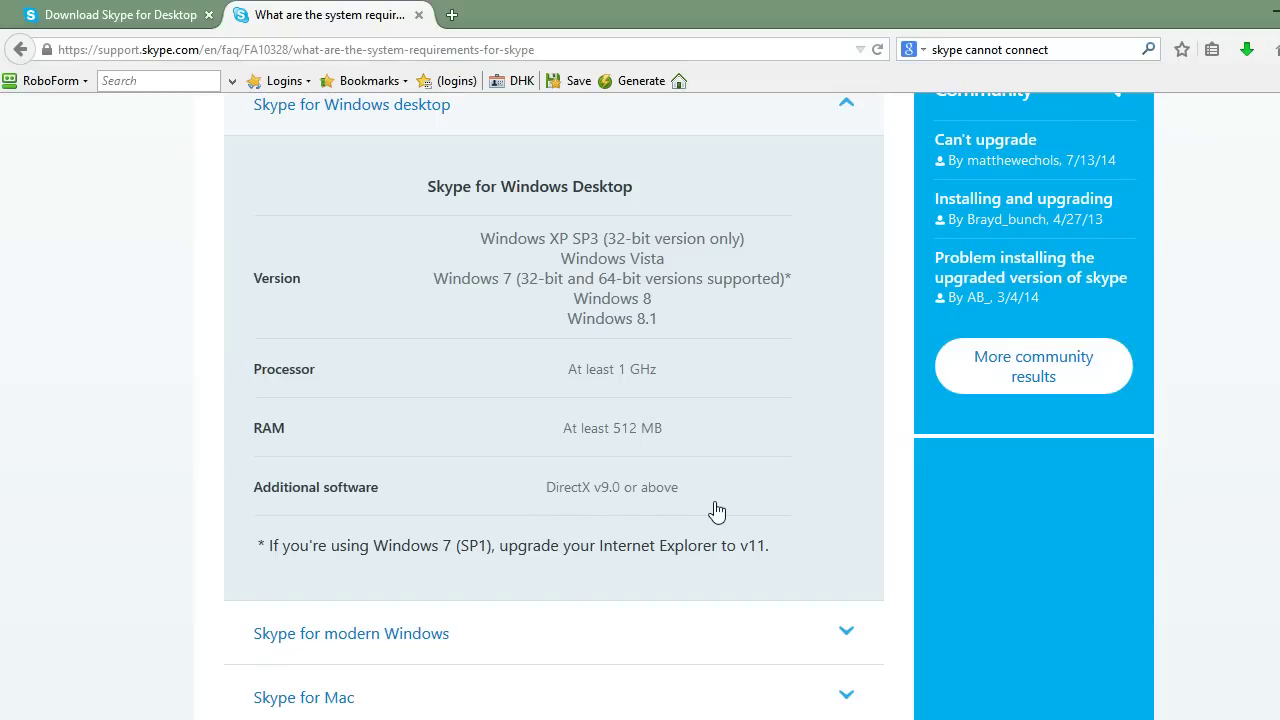
scroll(716, 511, down, 4)
scroll(714, 511, up, 5)
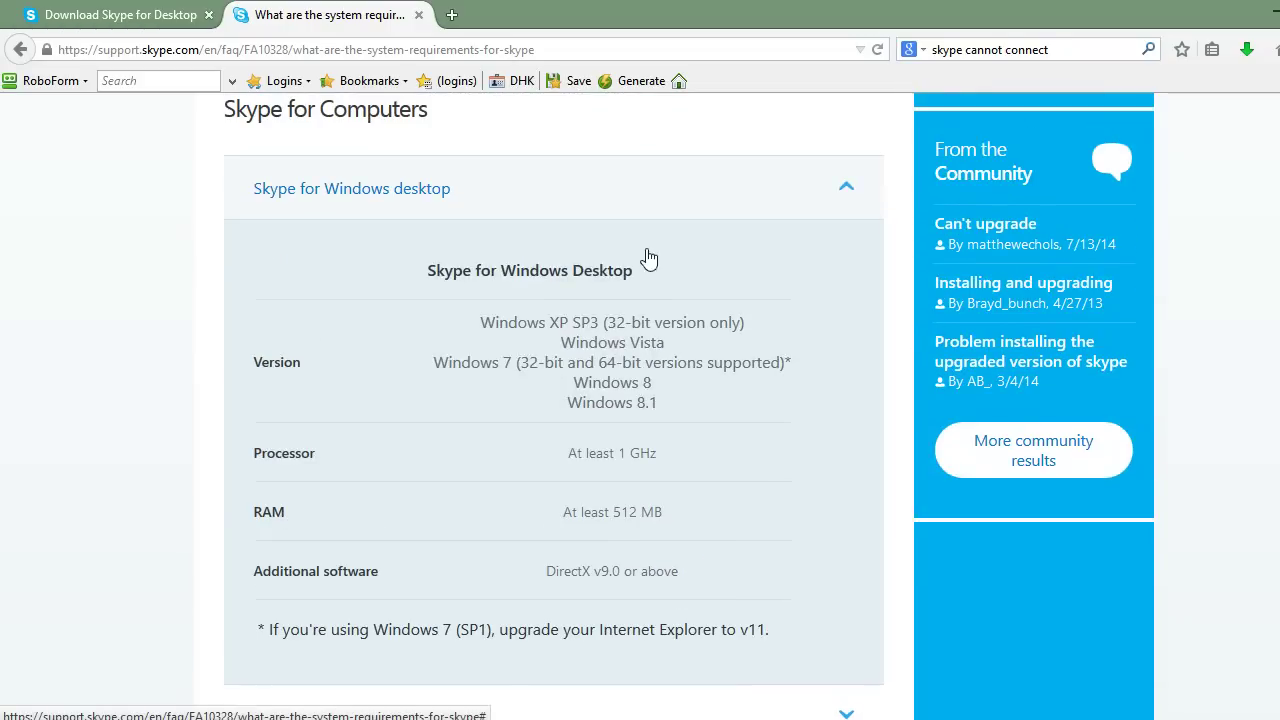
Close the requirements overlay on the download page, then minimise Firefox to the desktop
click(190, 14)
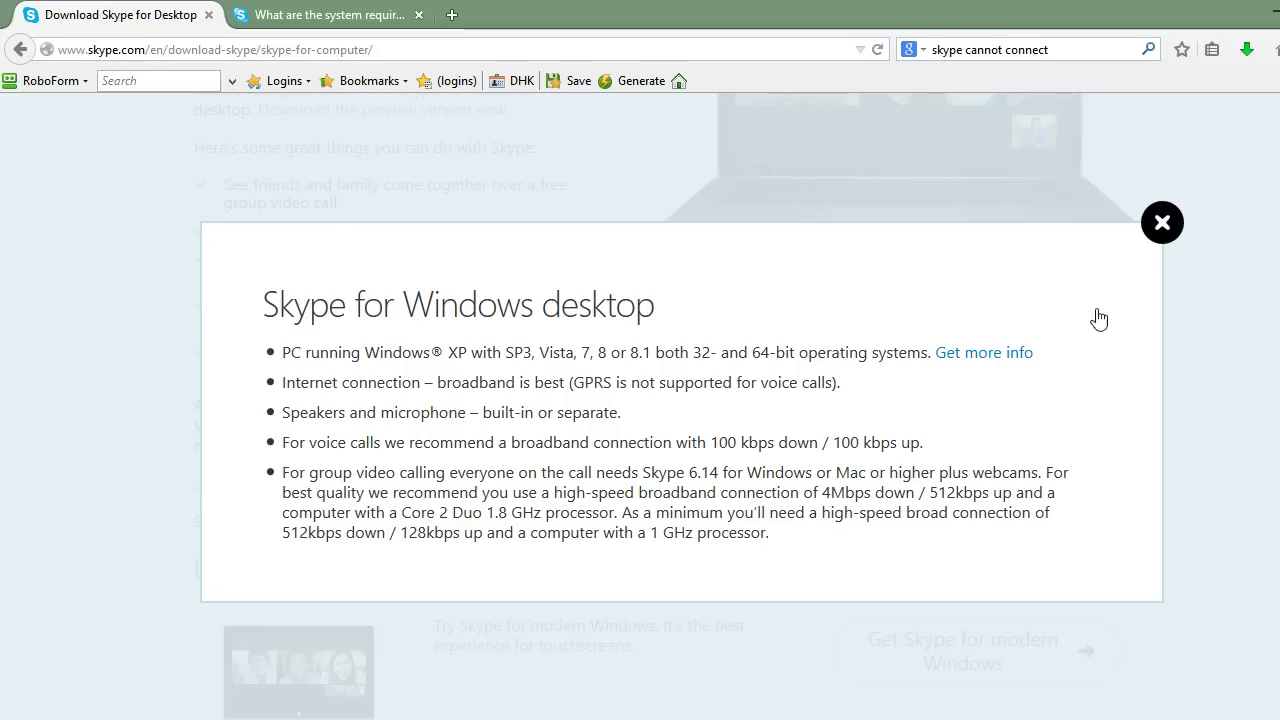
click(1163, 224)
scroll(945, 455, down, 10)
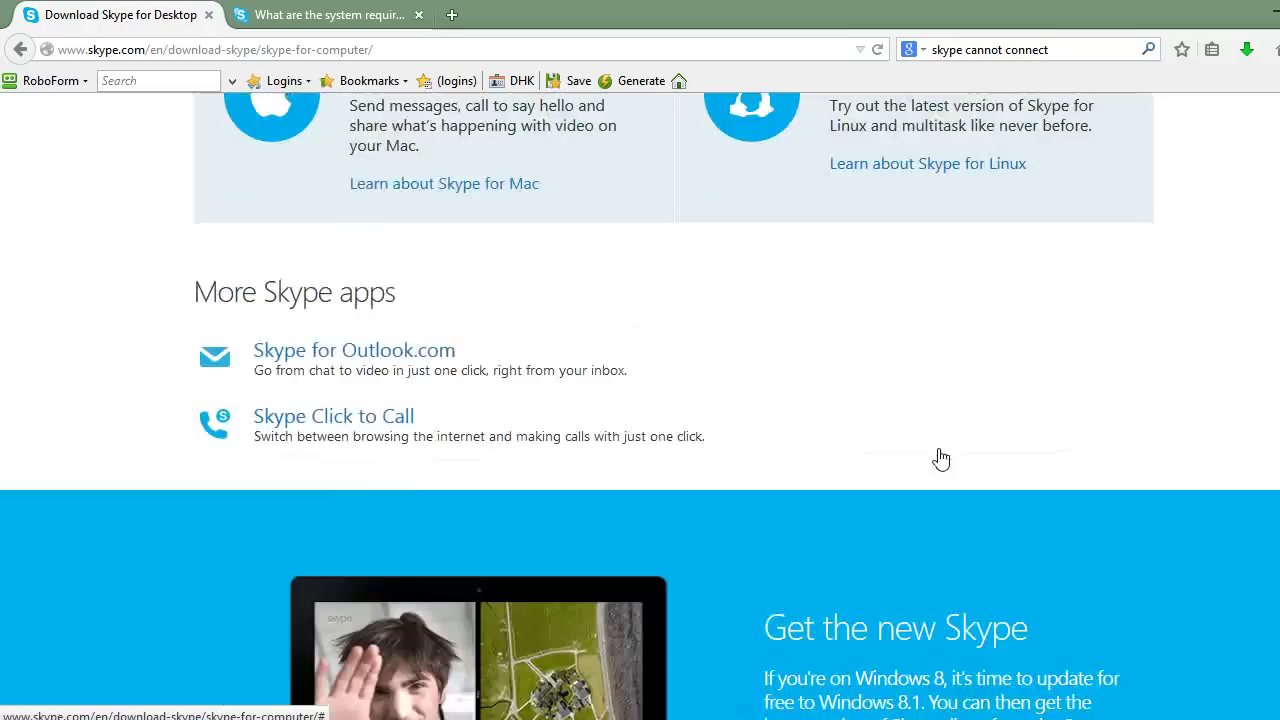
scroll(941, 458, down, 5)
scroll(941, 458, up, 15)
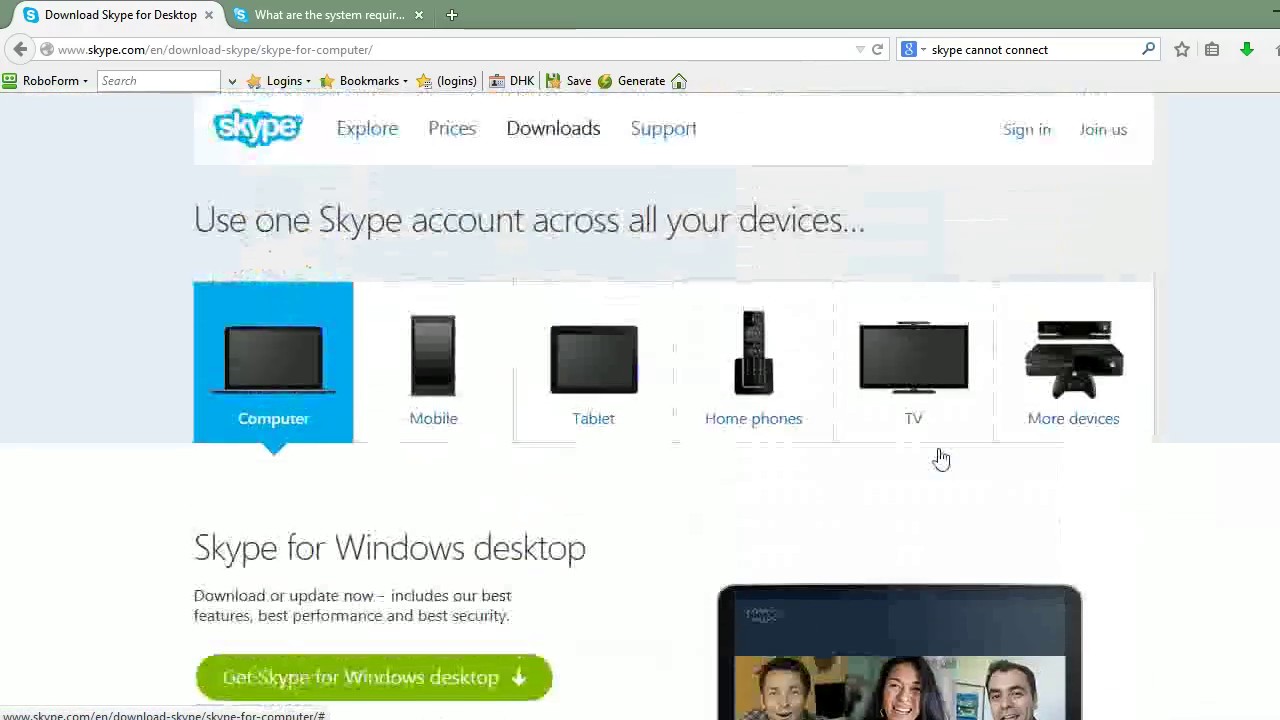
click(362, 14)
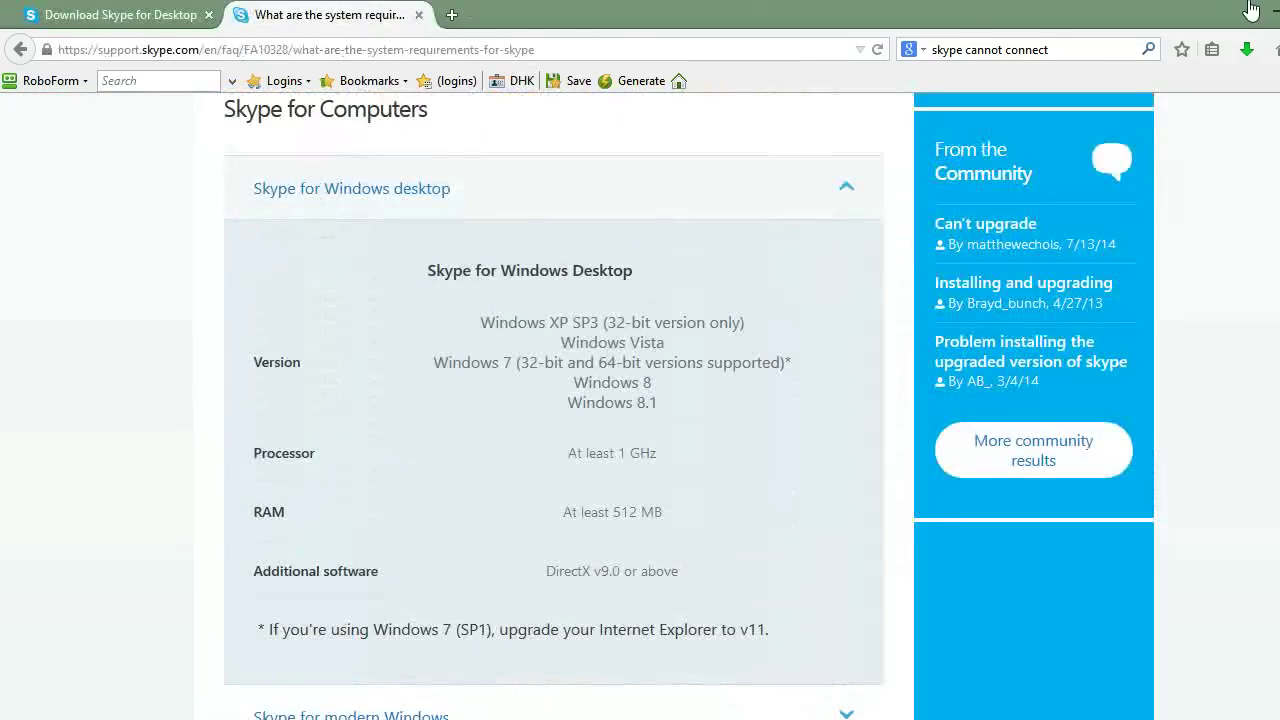
click(1272, 30)
Refresh the desktop and position the Skype sign-in window with its password field selected
right_click(778, 147)
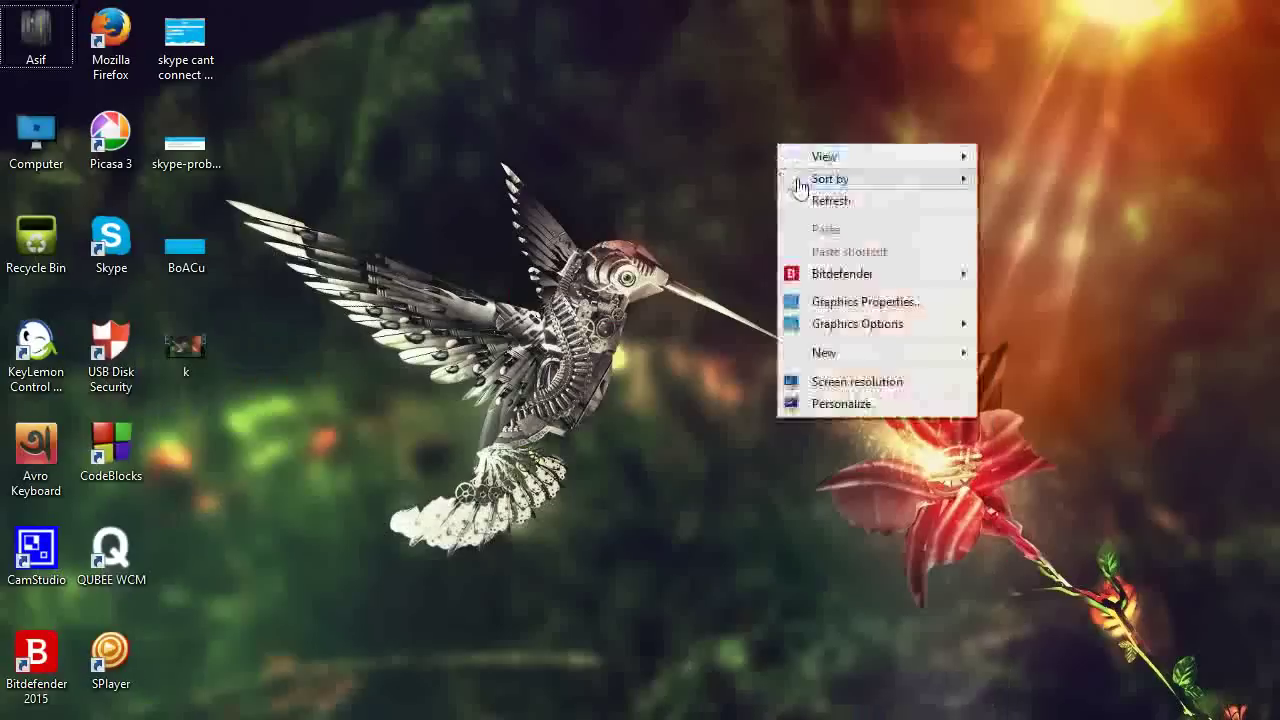
click(812, 201)
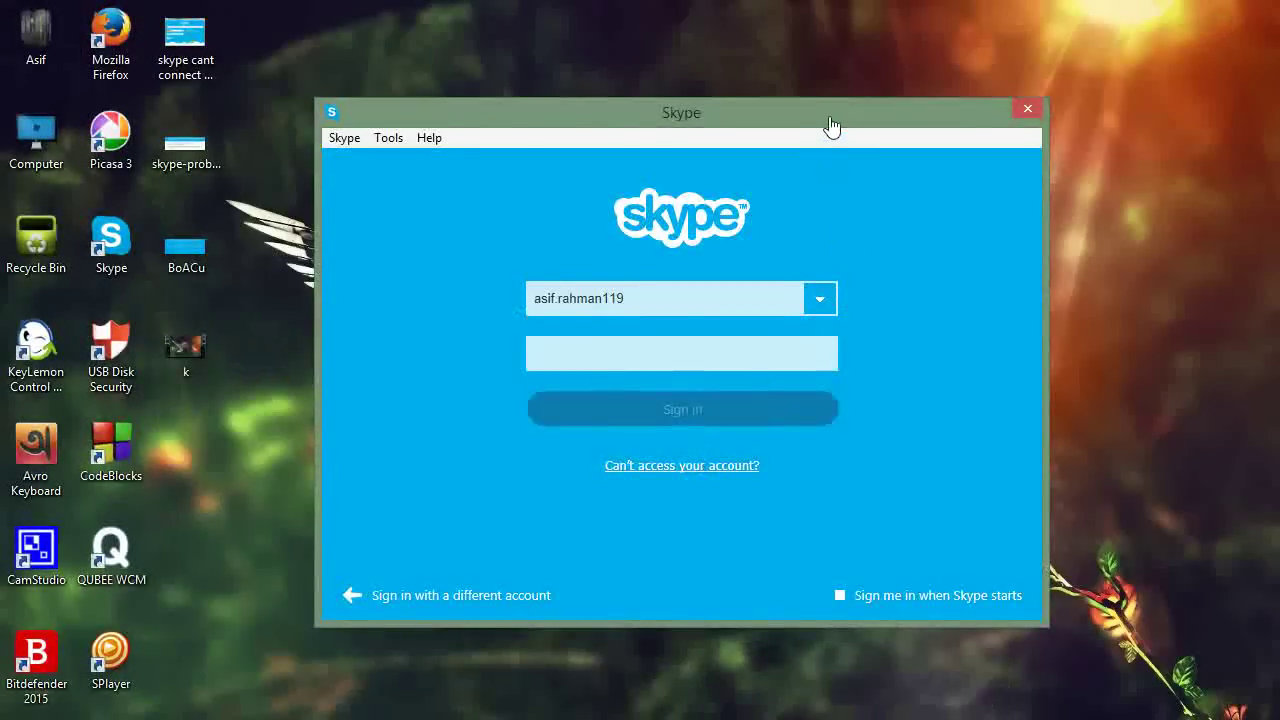
drag(831, 126, 818, 92)
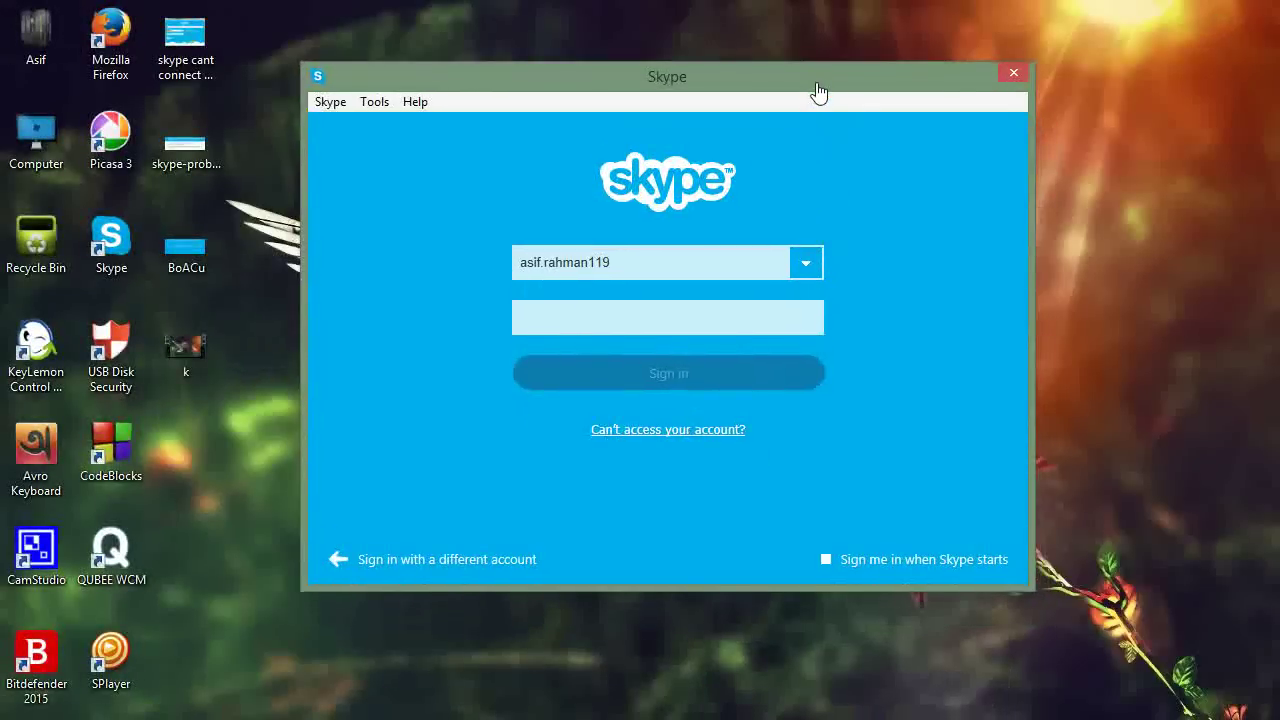
click(728, 326)
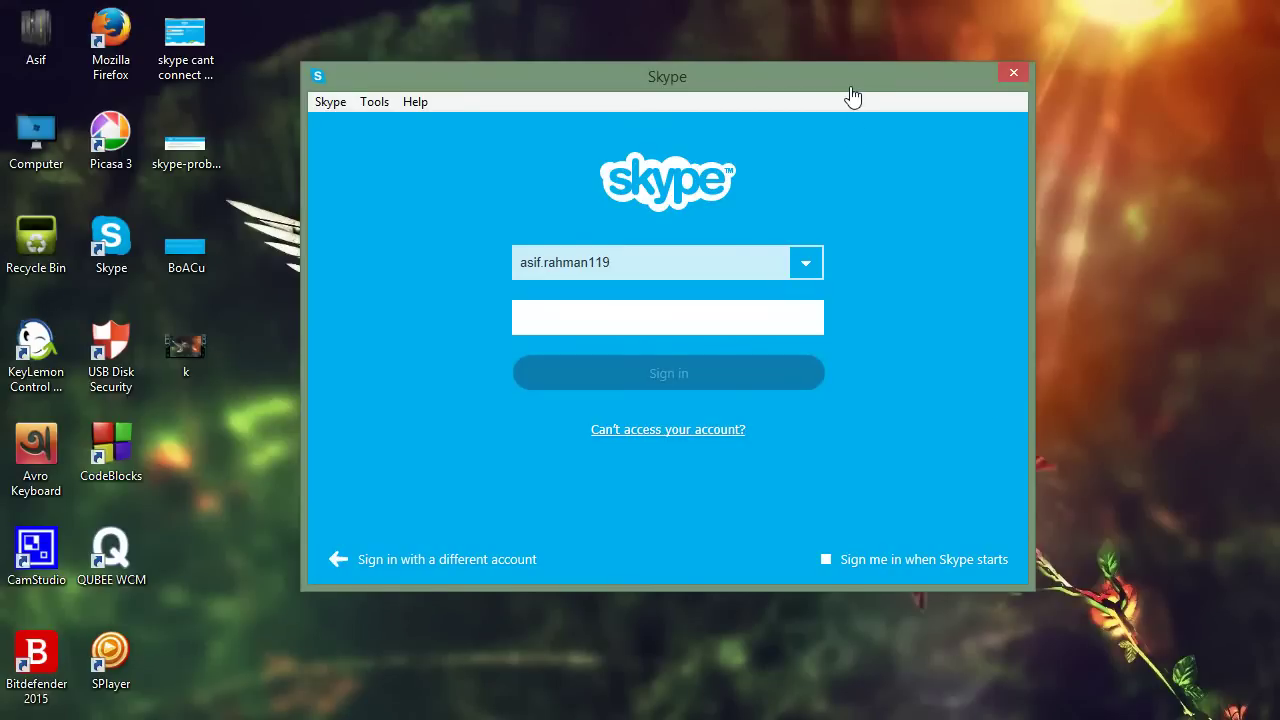
drag(850, 92, 831, 86)
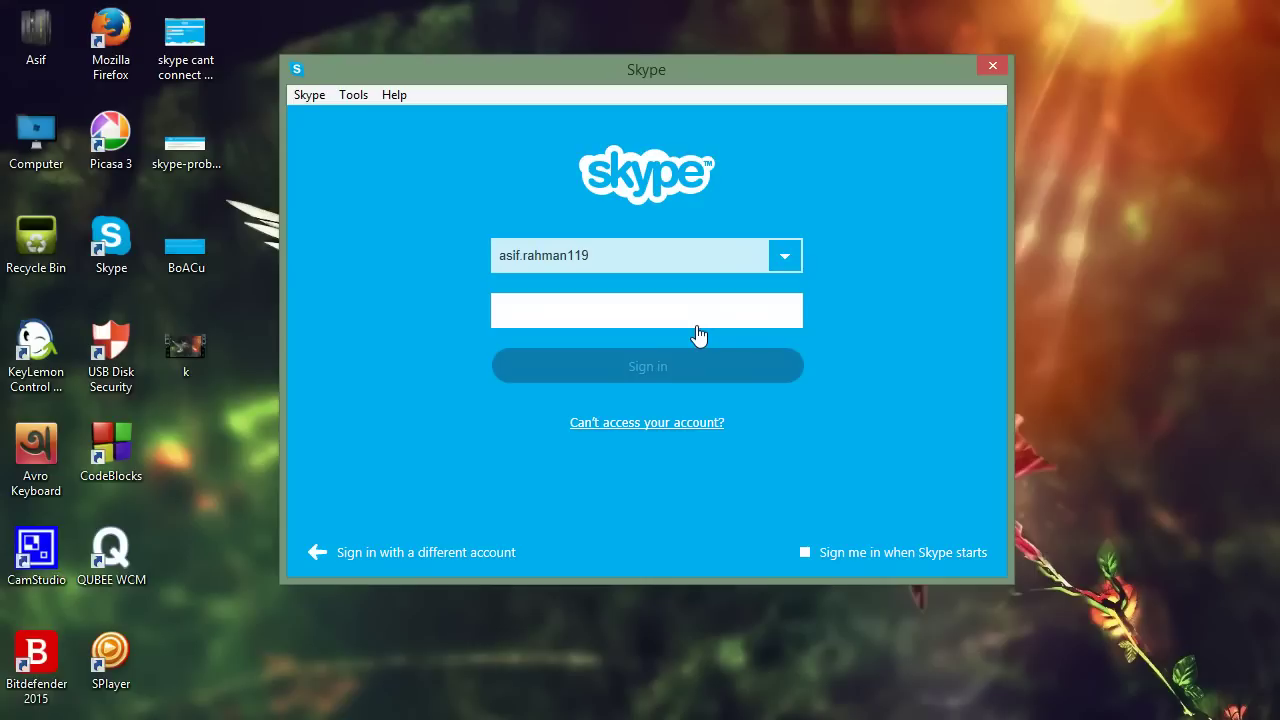
Sign in with the account password, scroll the Home contacts list, then minimise Skype
text(*********)
key(Return)
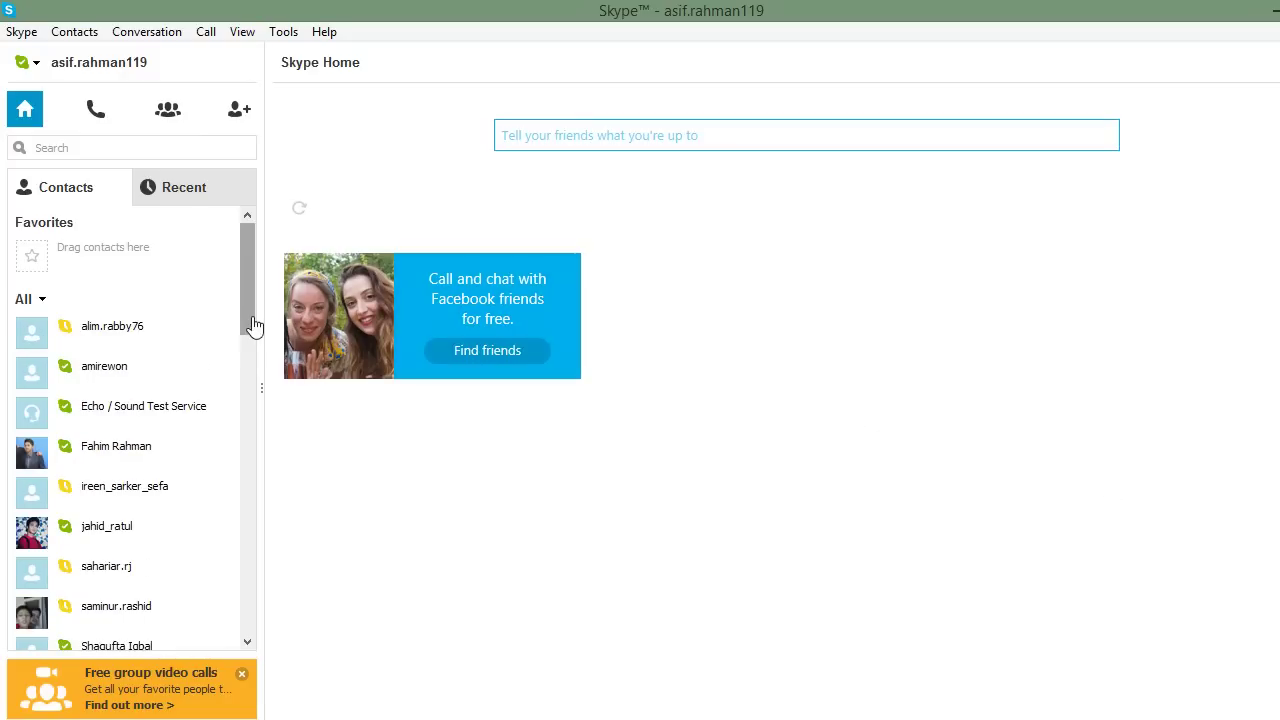
mouse_move(251, 320)
mouse_down()
mouse_move(249, 443)
mouse_move(251, 300)
mouse_move(251, 376)
mouse_up()
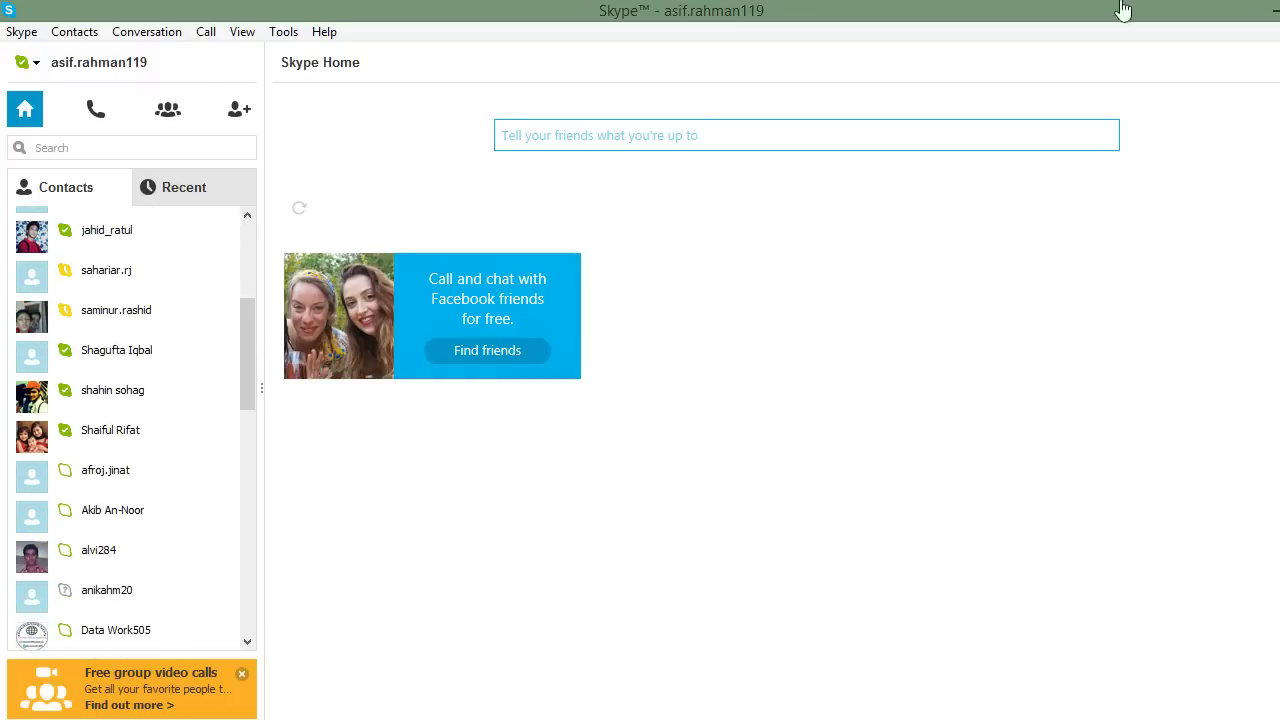
click(1272, 10)
right_click(791, 217)
click(826, 273)
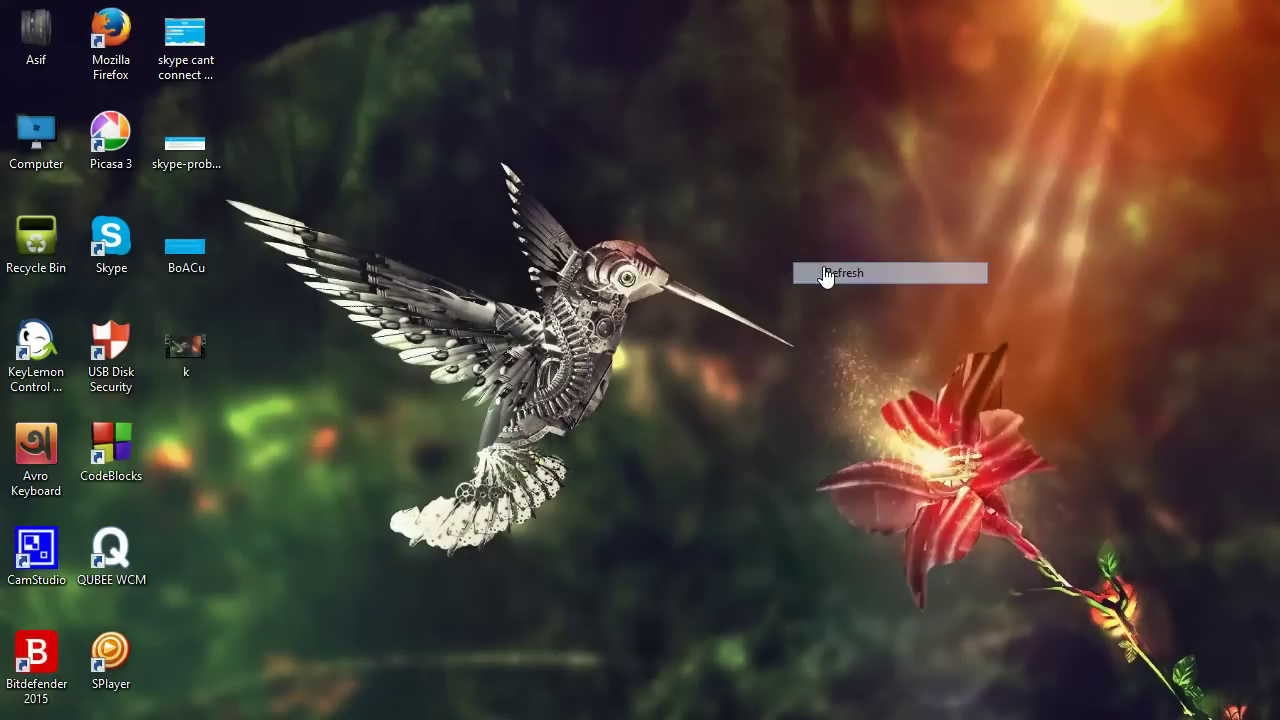
right_click(824, 266)
click(855, 323)
right_click(853, 318)
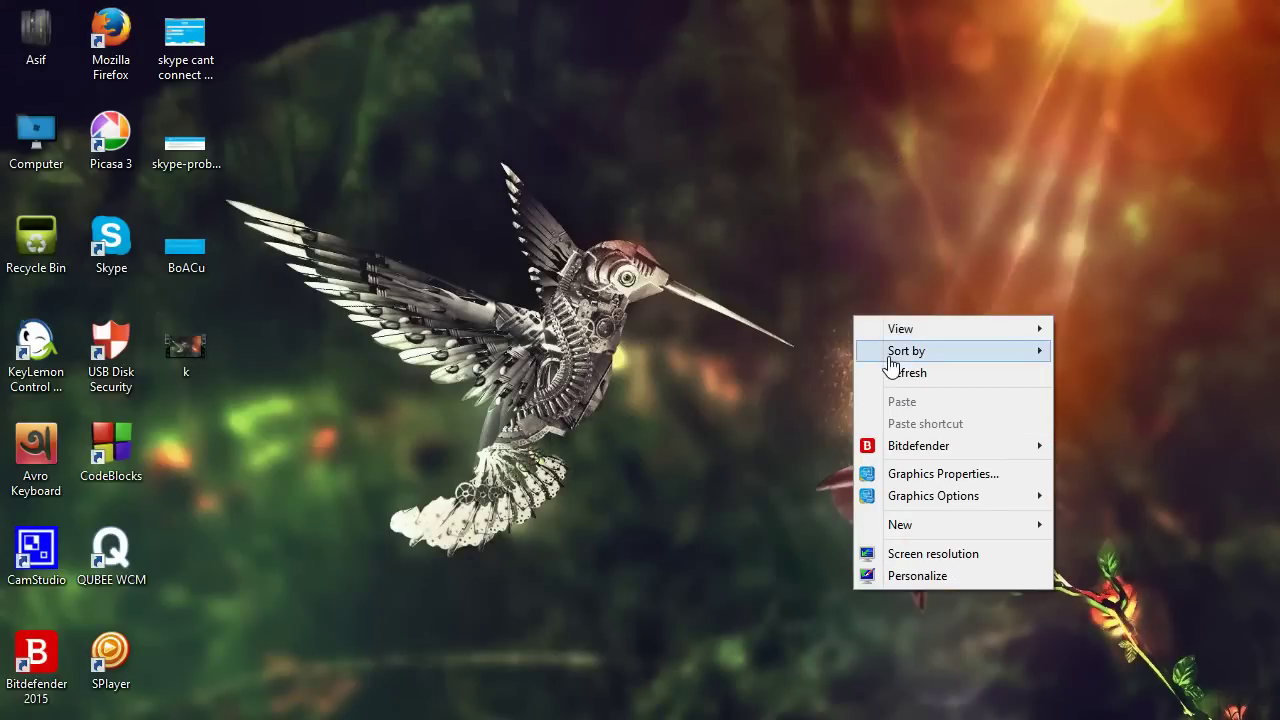
click(890, 366)
right_click(894, 367)
click(938, 437)
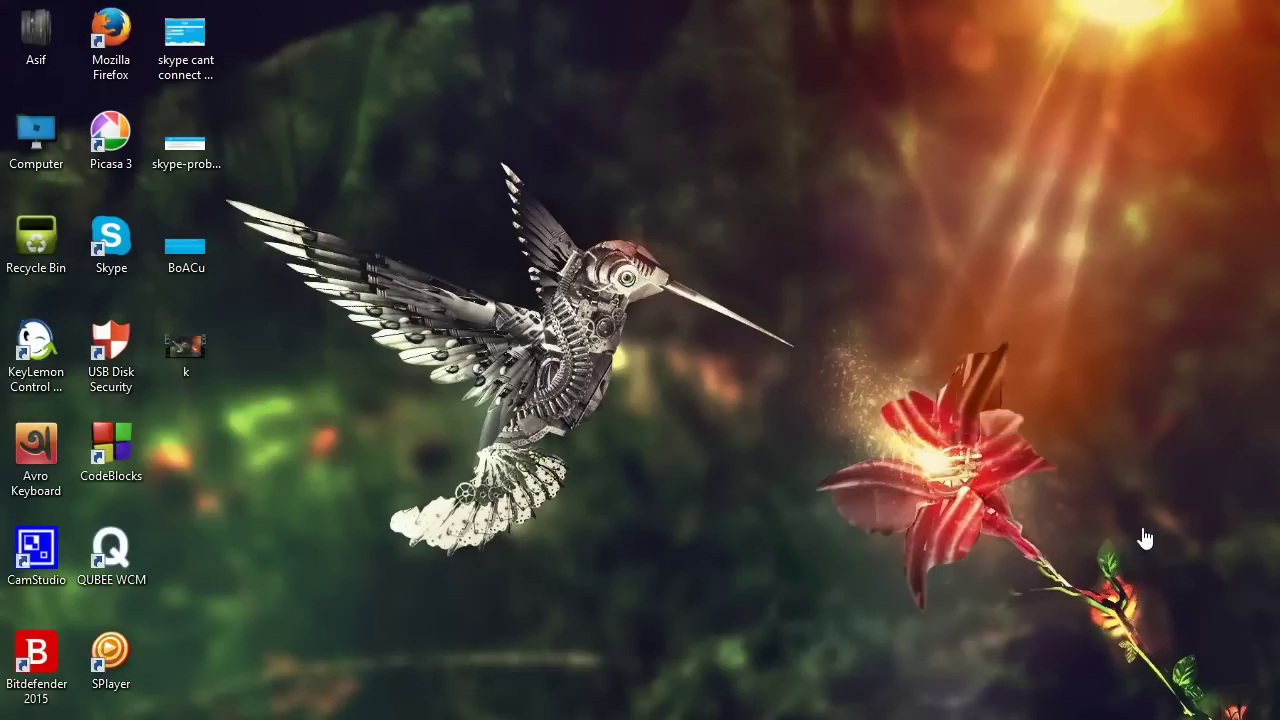